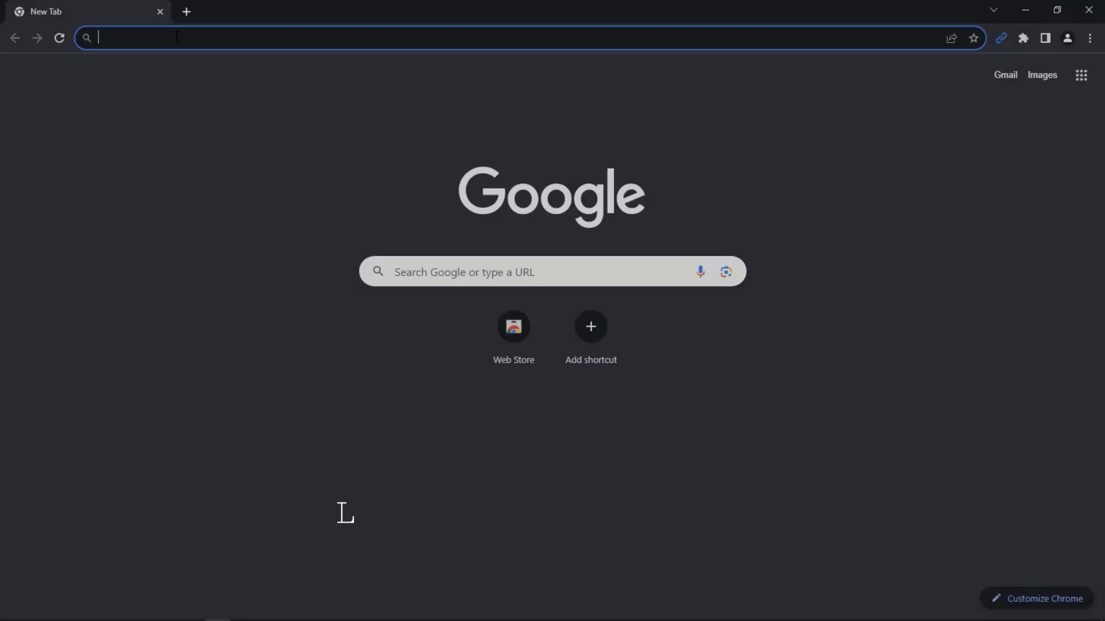
- Open the shortened link bit.ly/3rTmlWv to reach the 'Cute princess' image post
type("bit.ly/3rTmlWv")
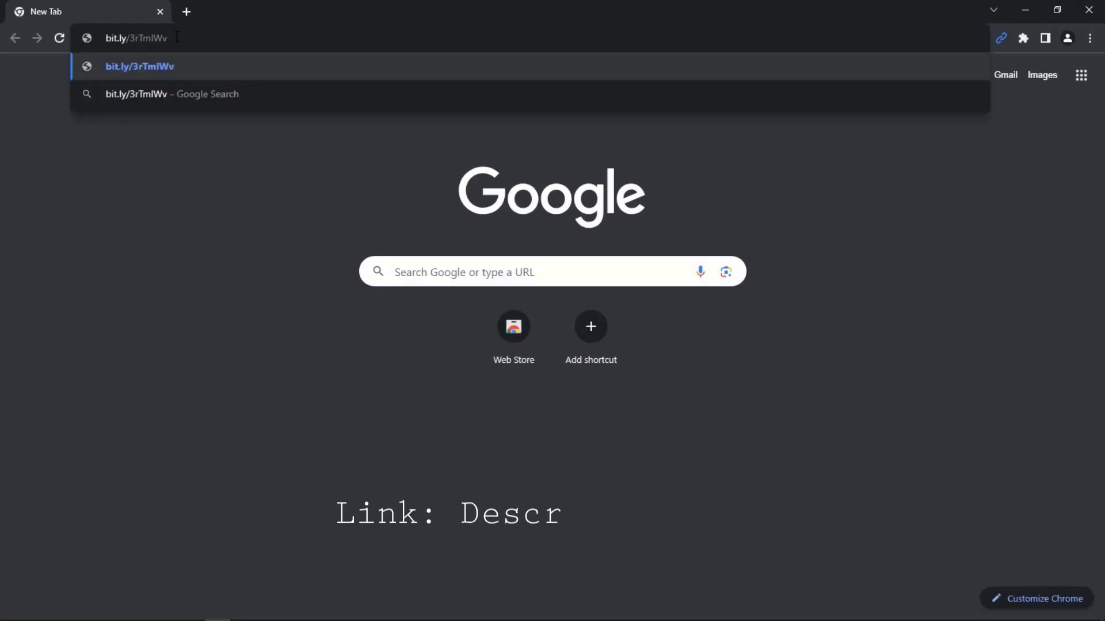
key("Return")
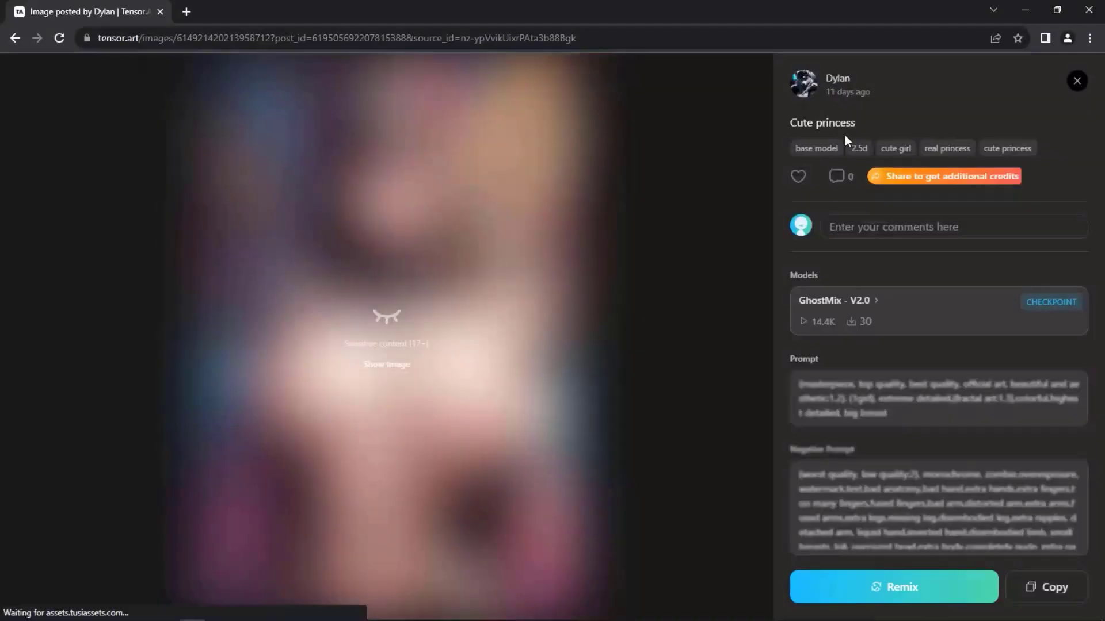
- Sign in with Google, then save the profile with a new nickname and an invitation code
left_click(878, 230)
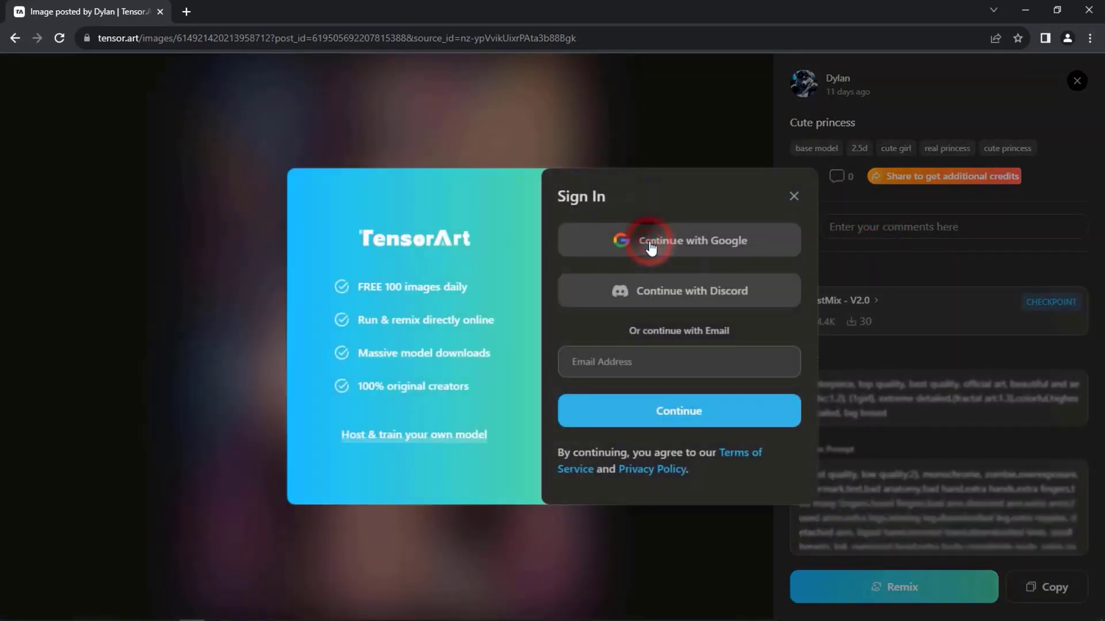
left_click(651, 246)
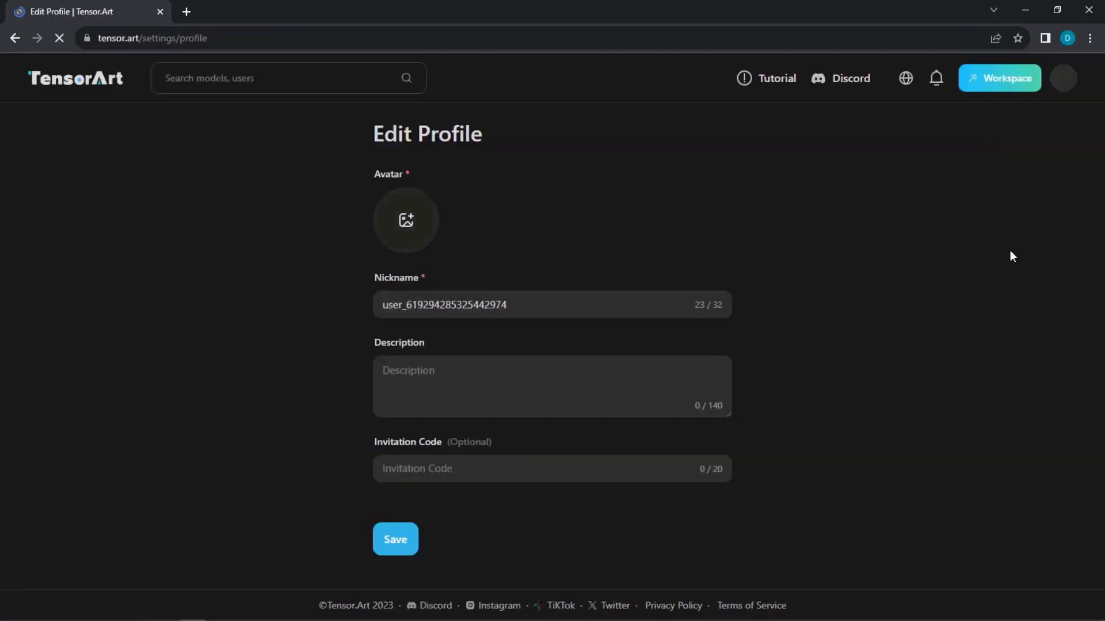
left_click_drag(509, 305, 303, 297)
type("Dylan")
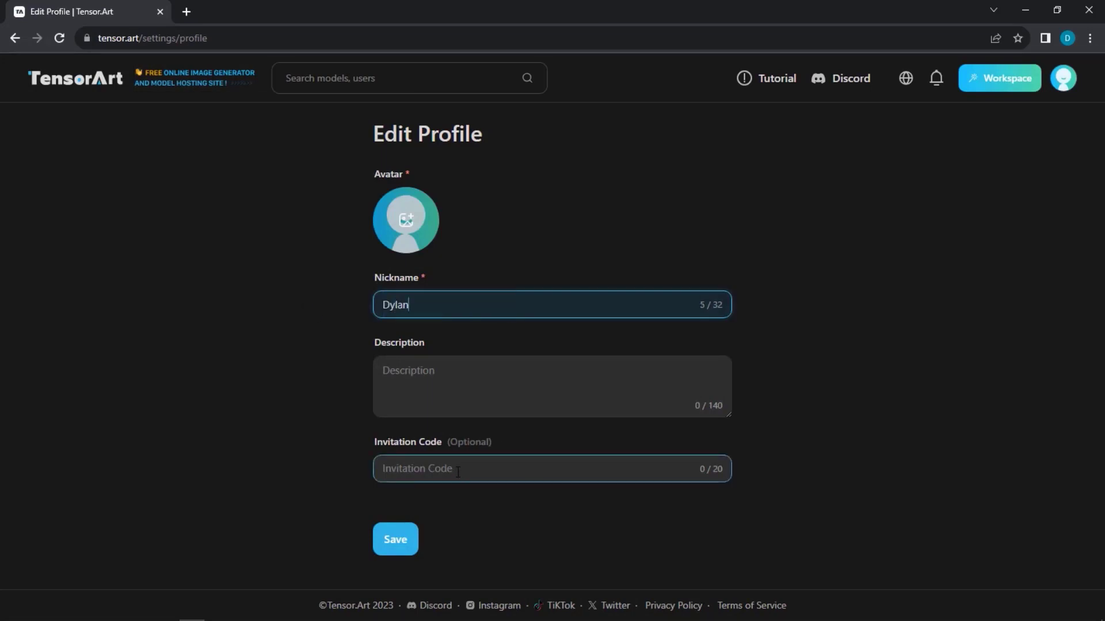
left_click(458, 472)
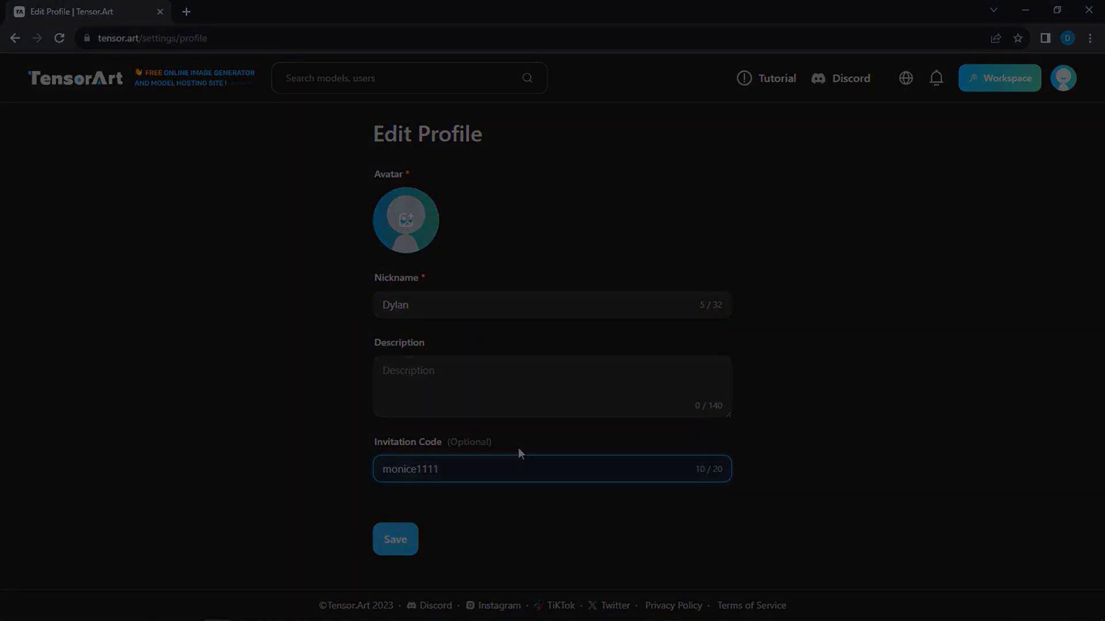
left_click(392, 543)
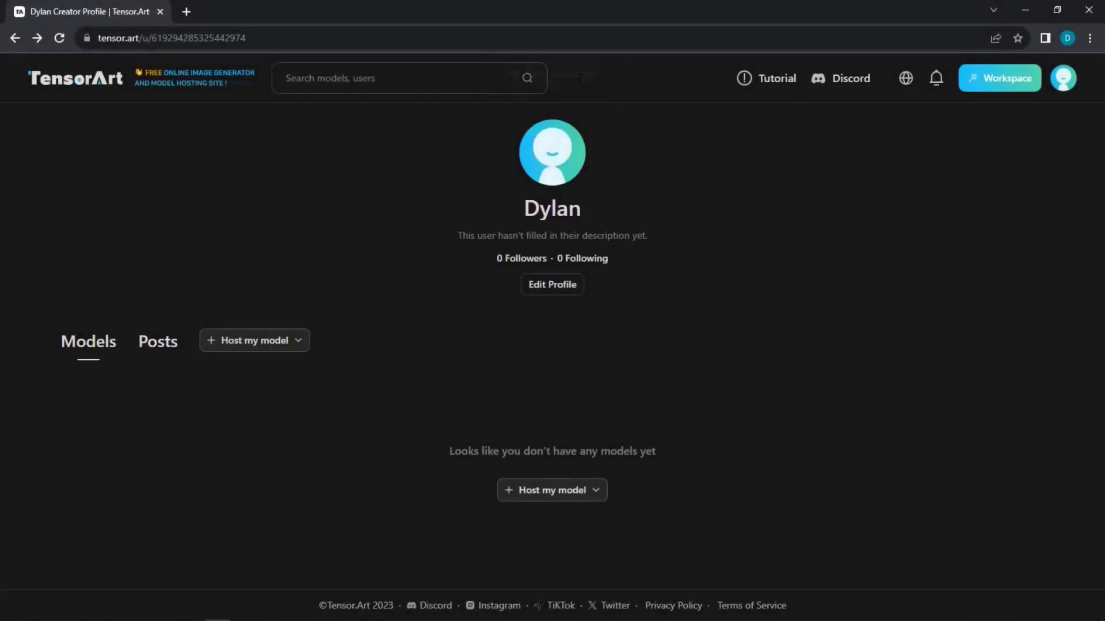
left_click(936, 81)
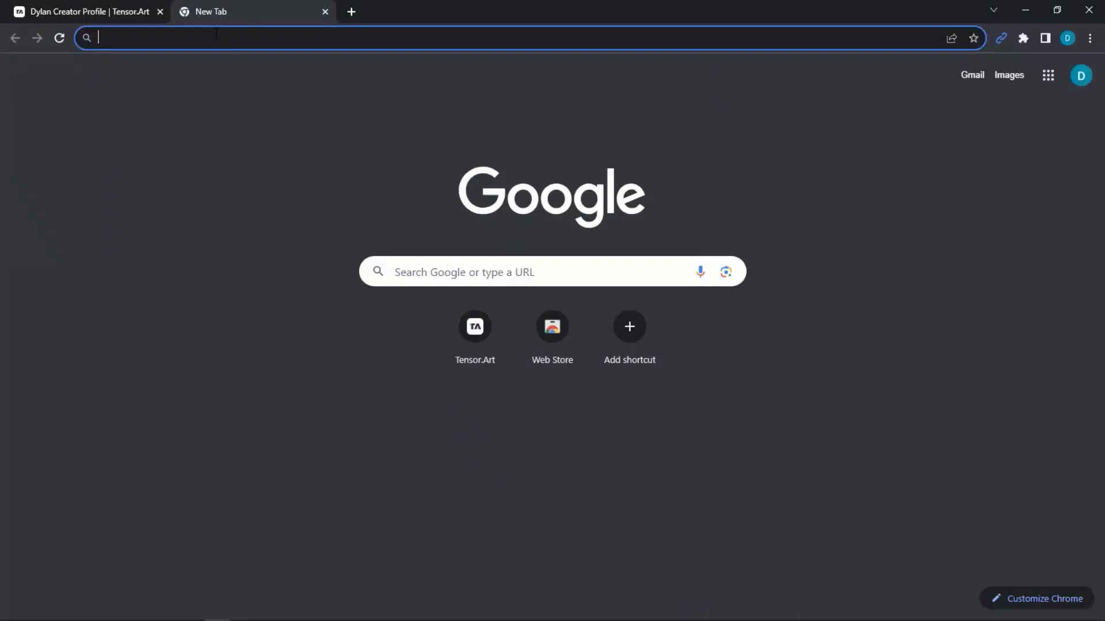
- Load the image post in a new tab and remix its GhostMix - V2.0 settings into the generator
key("ctrl+v")
key("Return")
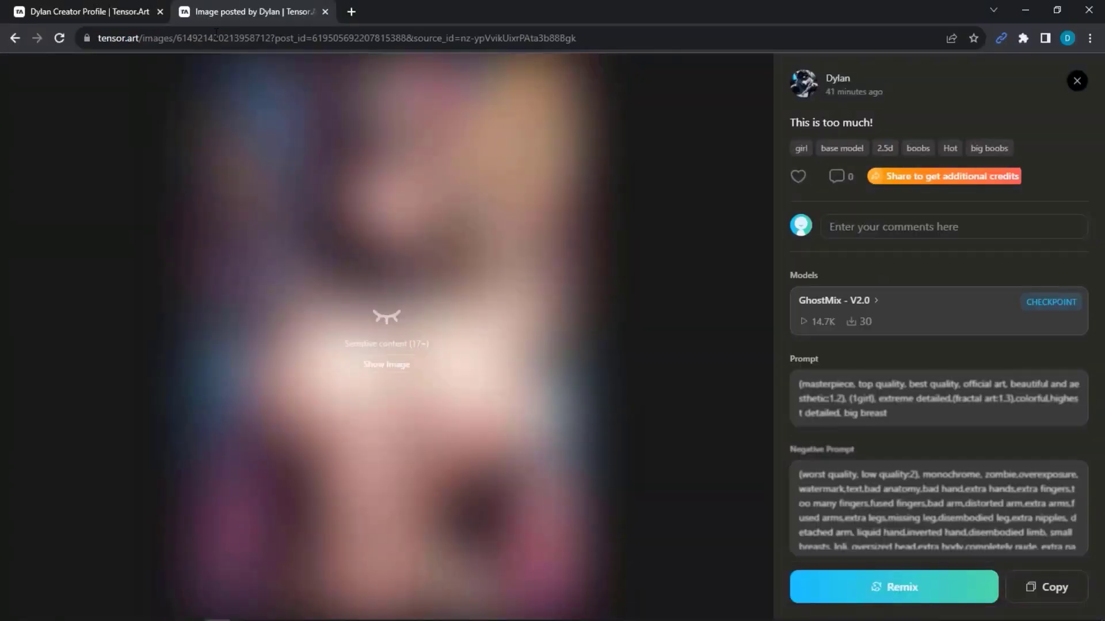
left_click(894, 590)
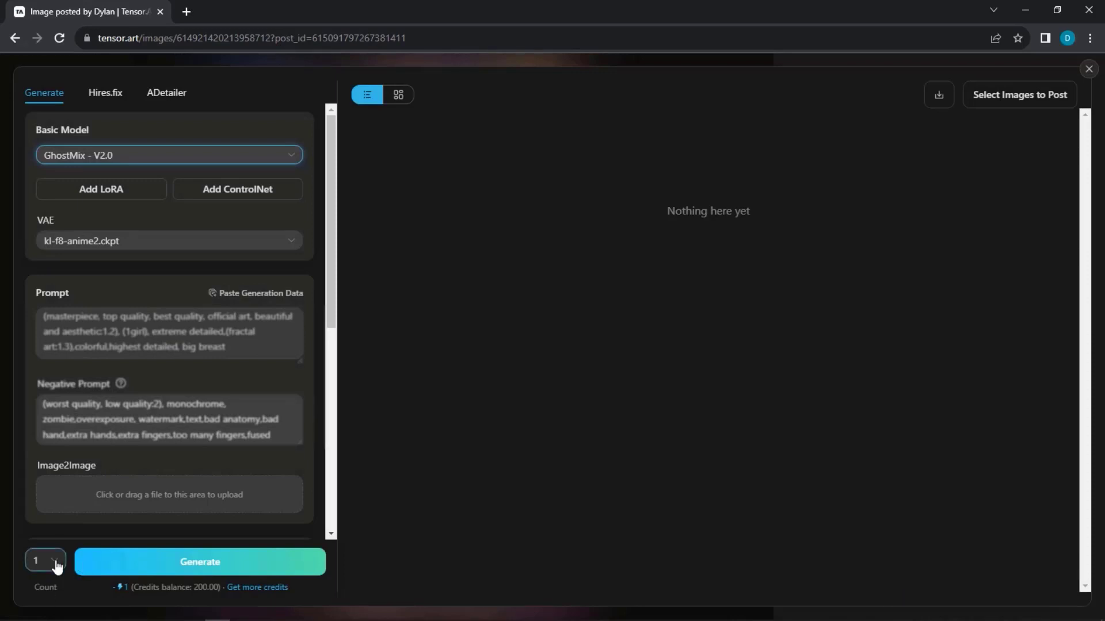
- Generate three batches of four images, the last with the final prompt term in double parentheses
left_click(230, 569)
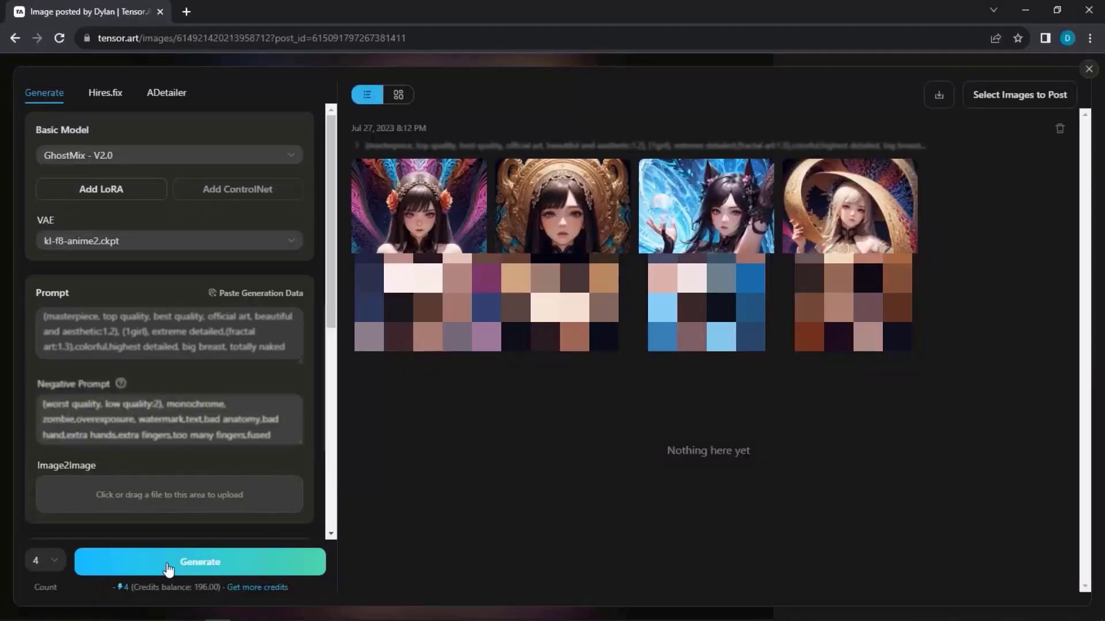
left_click(164, 555)
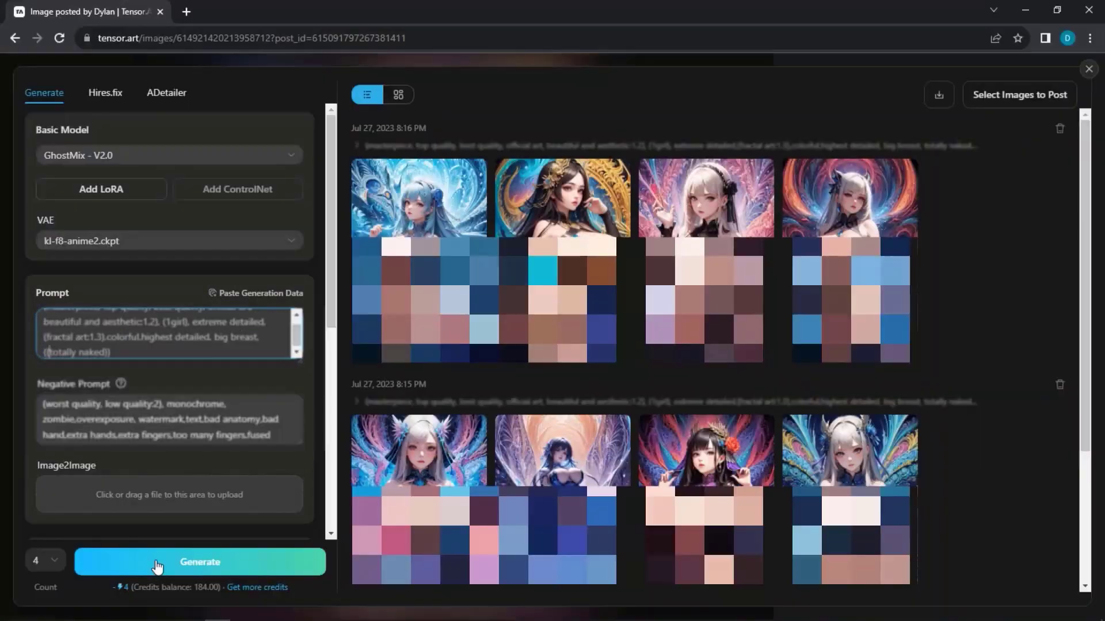
left_click(172, 568)
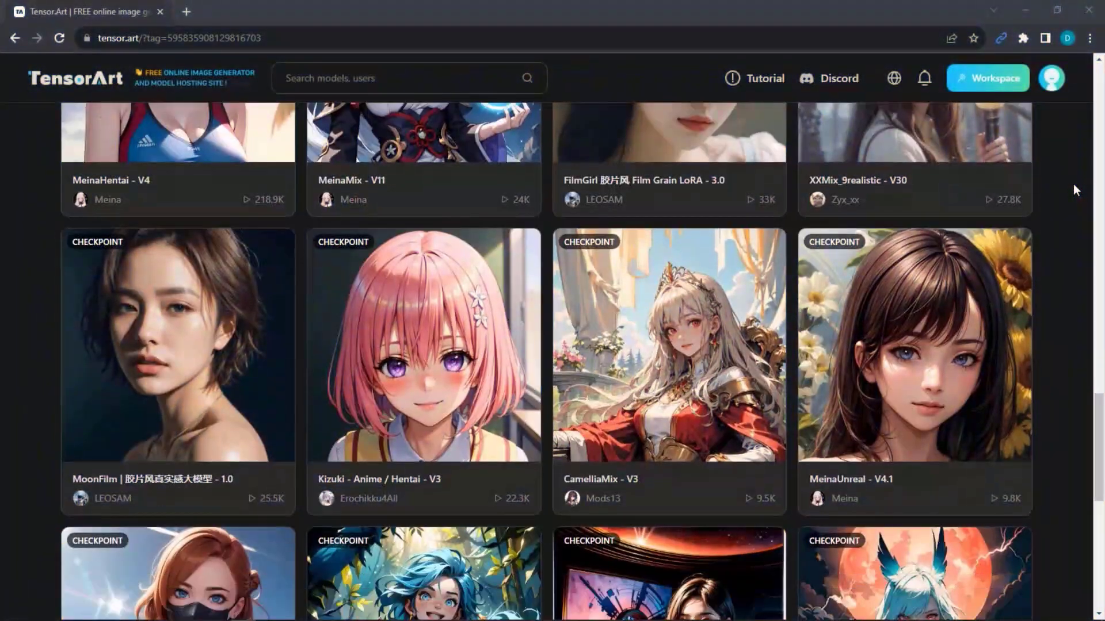
- Browse the model feed and your profile, then return home to the REALISTIC models row
scroll(1074, 185, "down", 5)
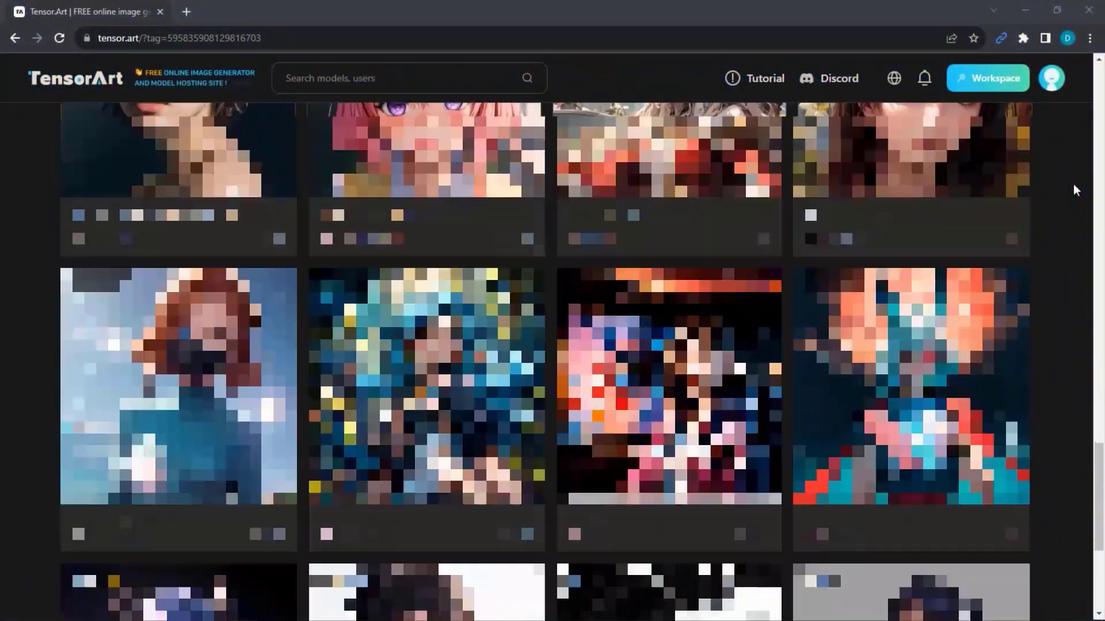
scroll(1073, 186, "down", 10)
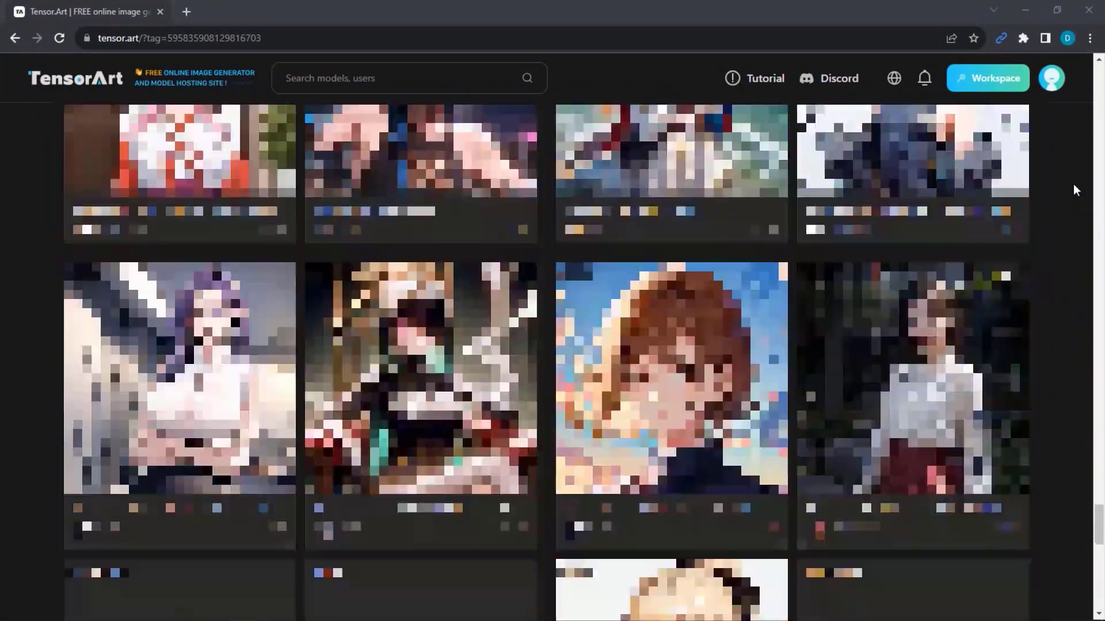
scroll(1073, 184, "down", 5)
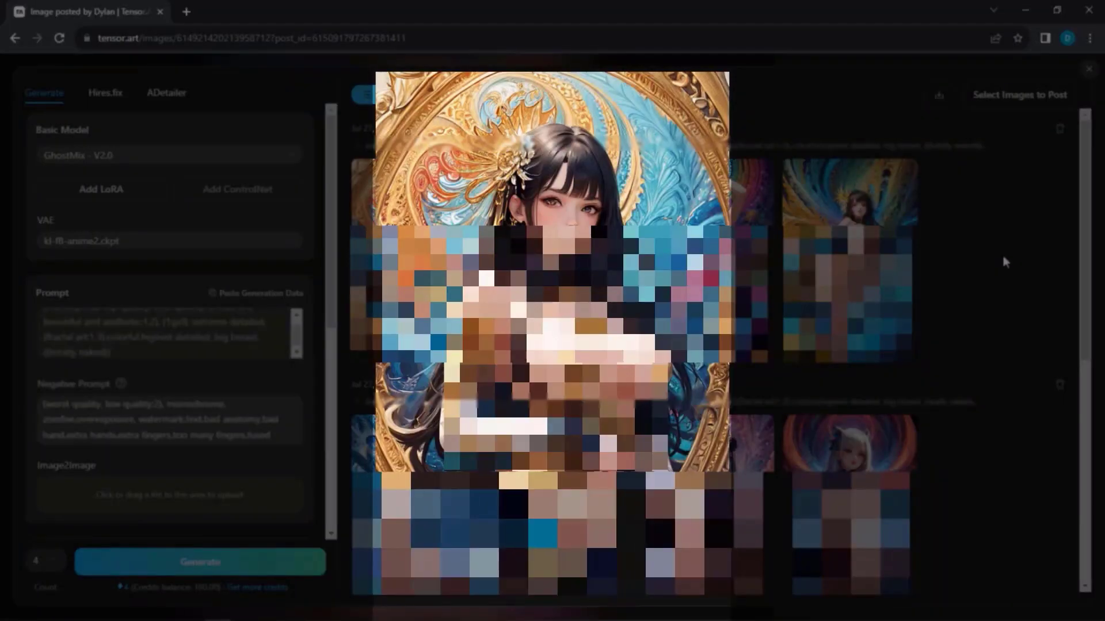
left_click(955, 241)
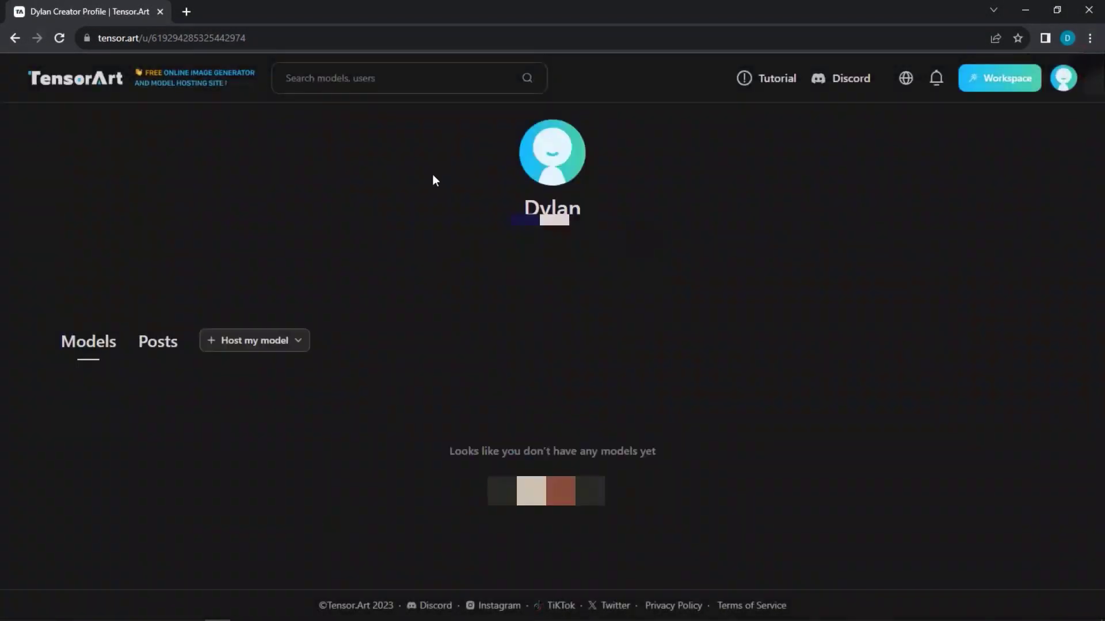
left_click(82, 95)
scroll(1080, 278, "down", 10)
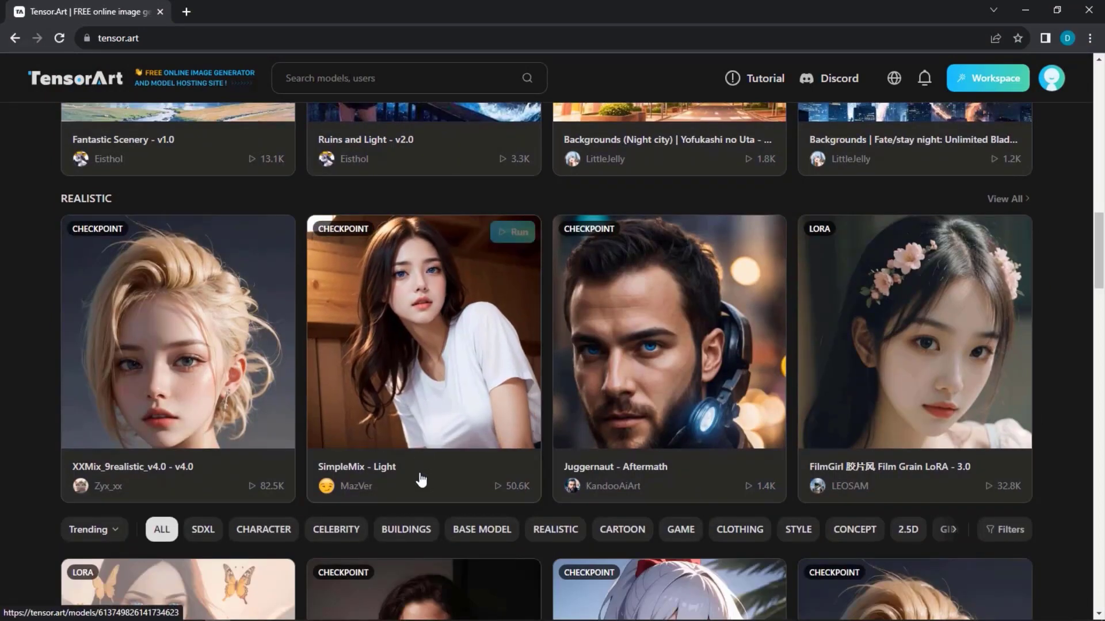
- Open the SimpleMix - Light model, select its flower-field photo, and remix that image's settings
left_click(423, 475)
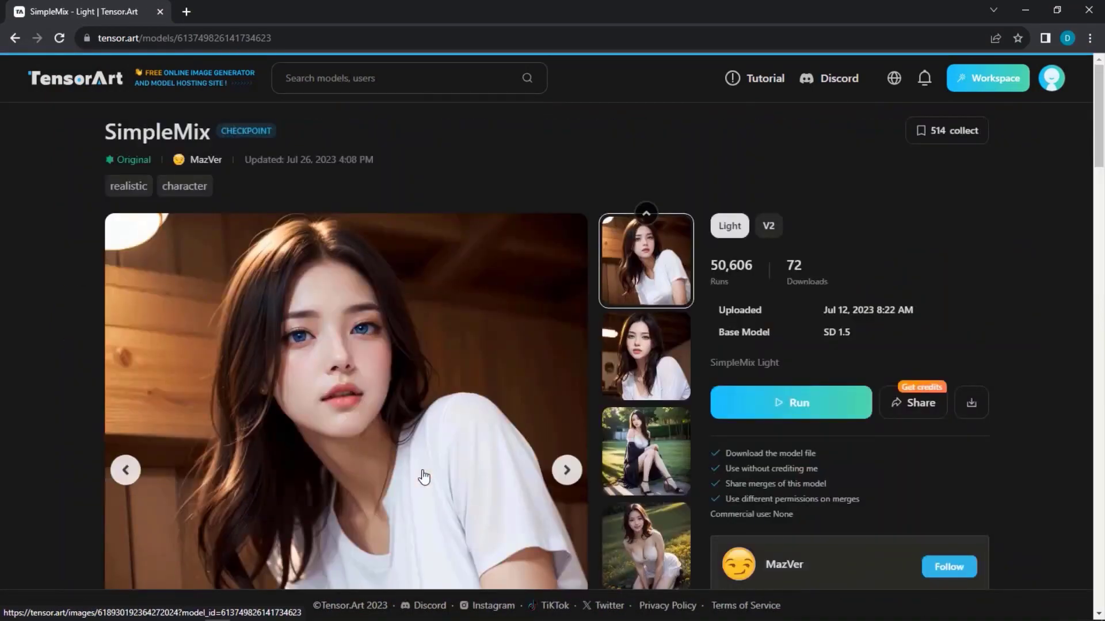
scroll(691, 342, "down", 2)
left_click(666, 412)
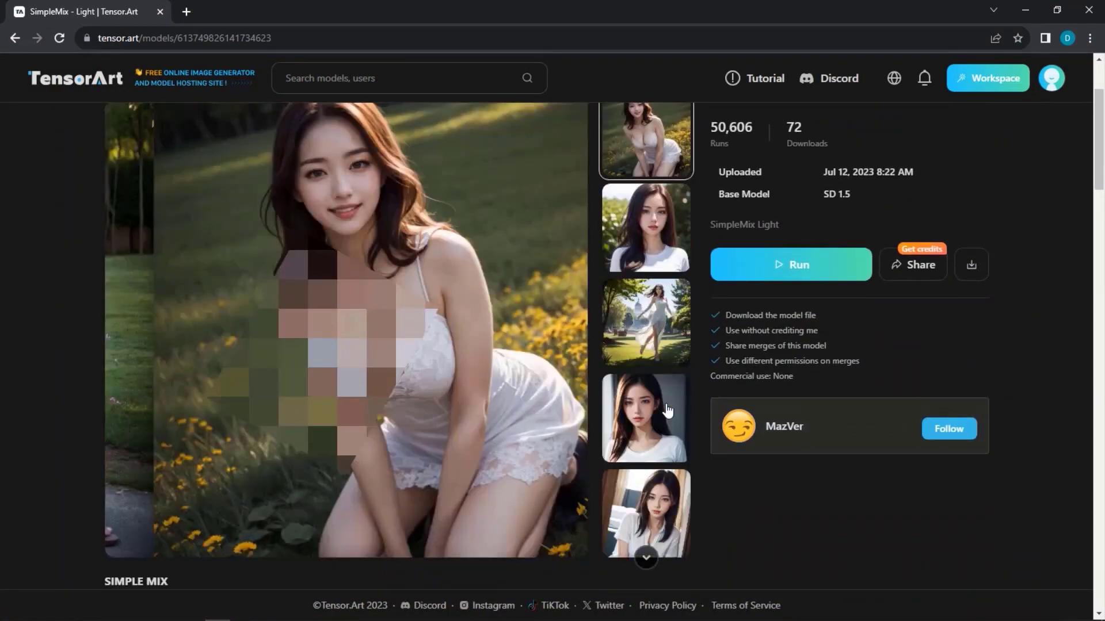
scroll(539, 408, "up", 1)
scroll(586, 576, "down", 1)
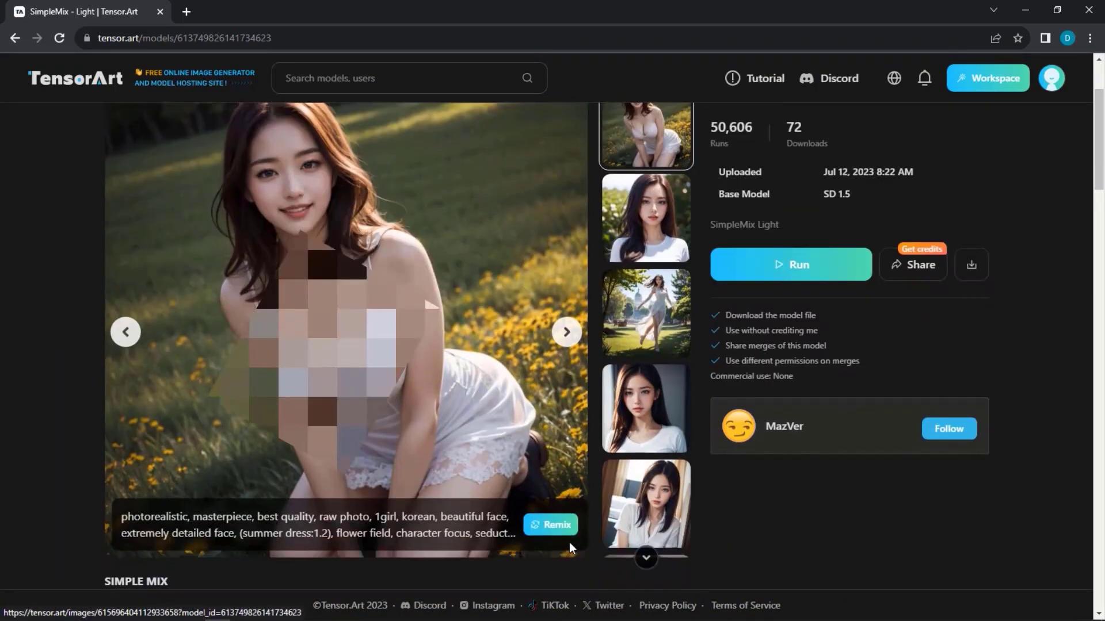
left_click(549, 526)
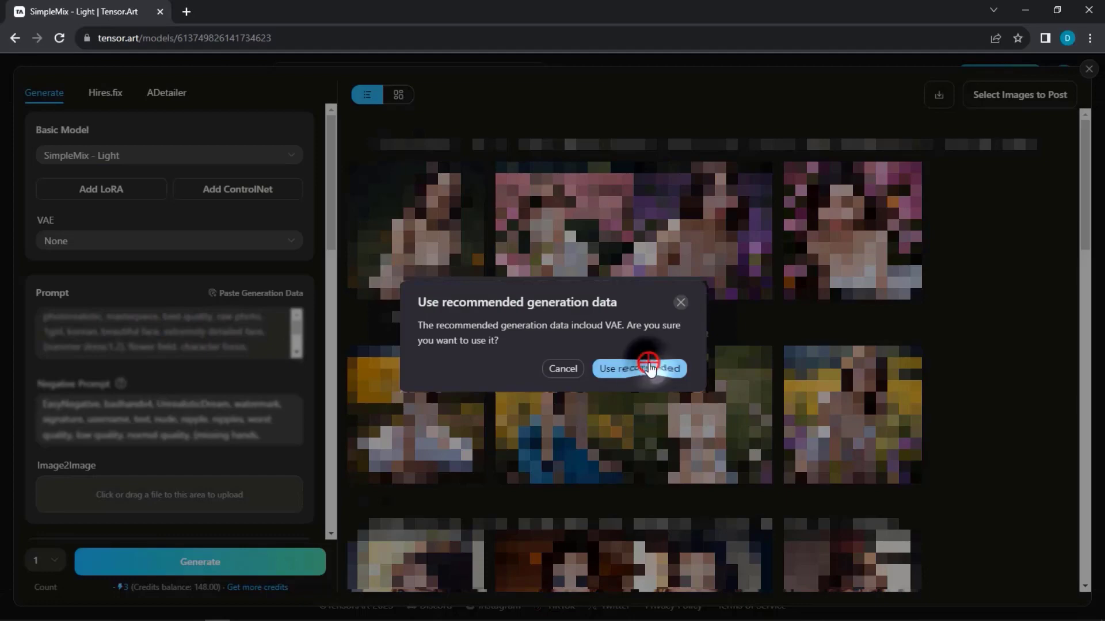
- Accept the recommended generation data and replace the prompt with the earlier anime prompt
left_click(651, 369)
key("ctrl+a")
key("BackSpace")
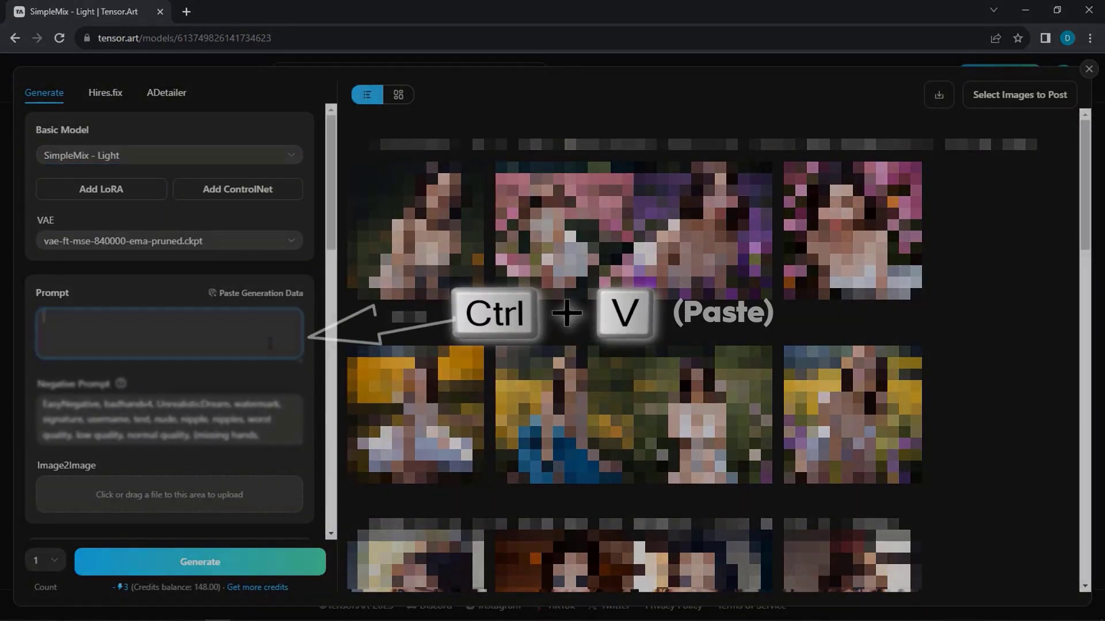
key("ctrl+v")
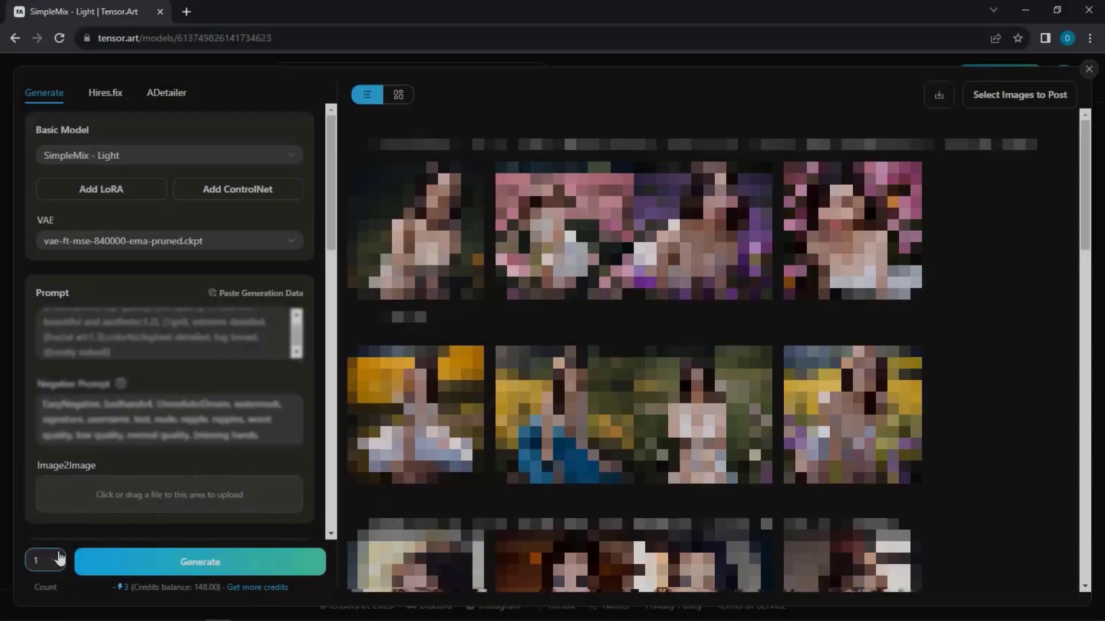
- Set the image count to 4
left_click(58, 561)
left_click(46, 538)
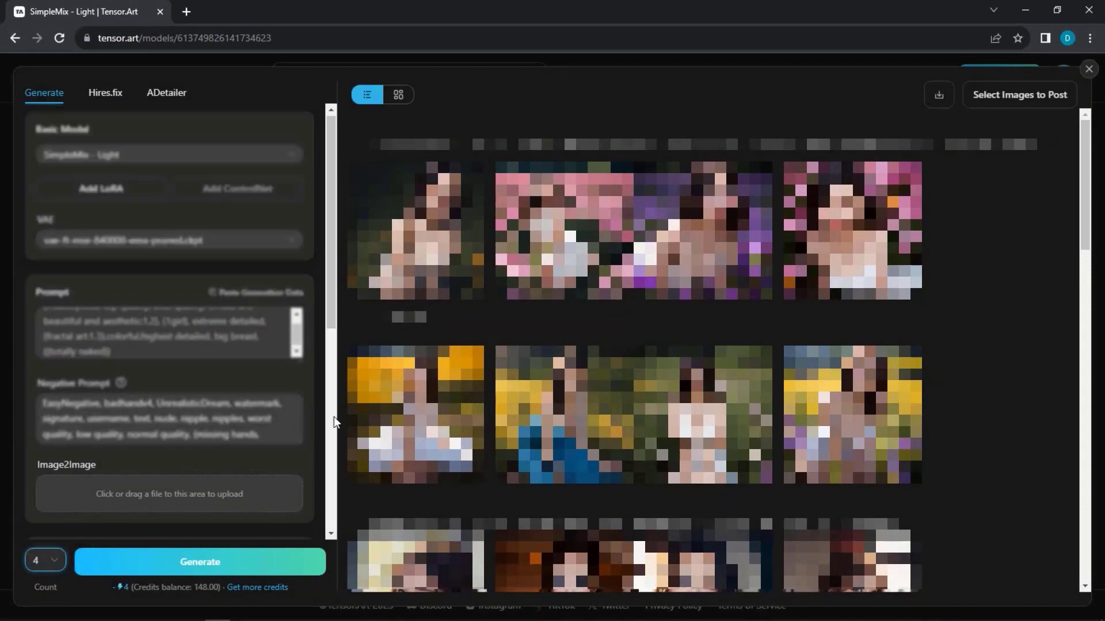
scroll(334, 417, "down", 3)
scroll(633, 345, "down", 10)
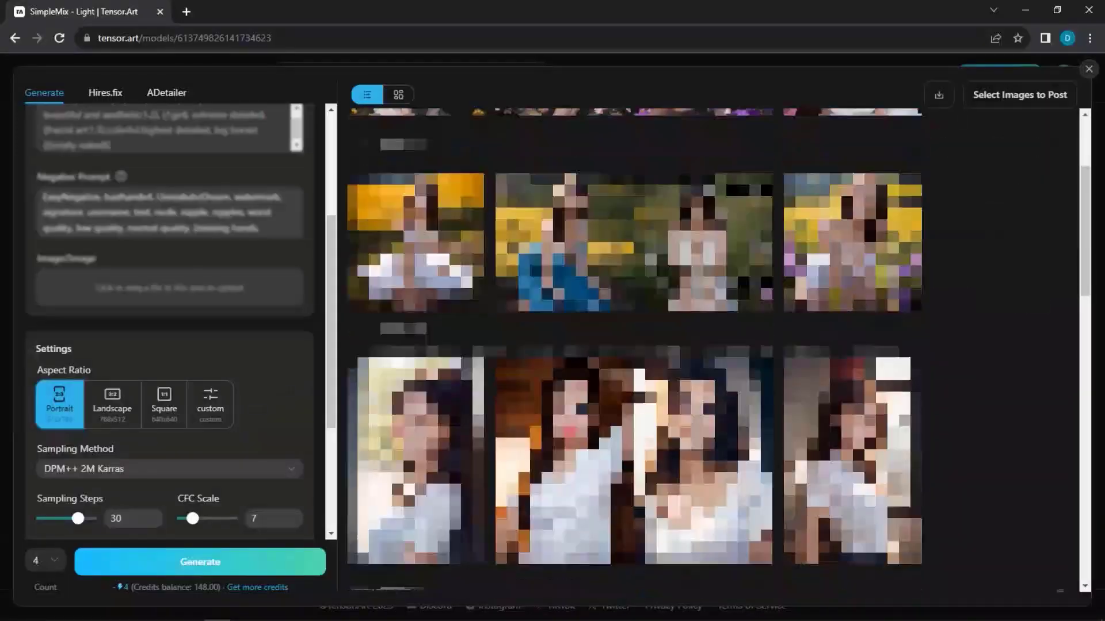
scroll(633, 345, "down", 10)
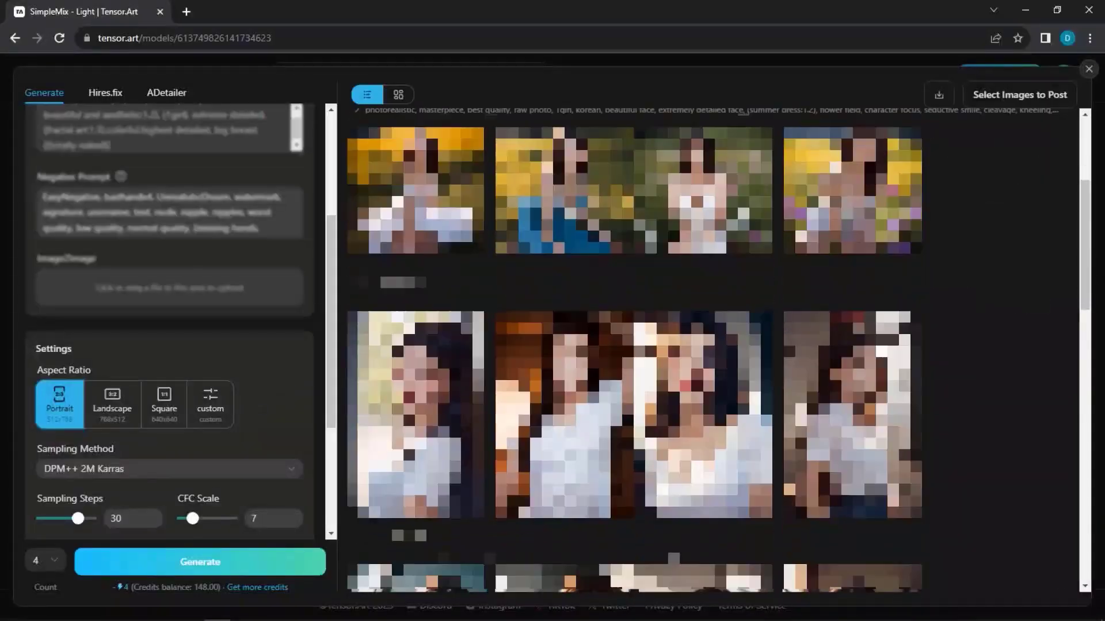
scroll(633, 345, "down", 5)
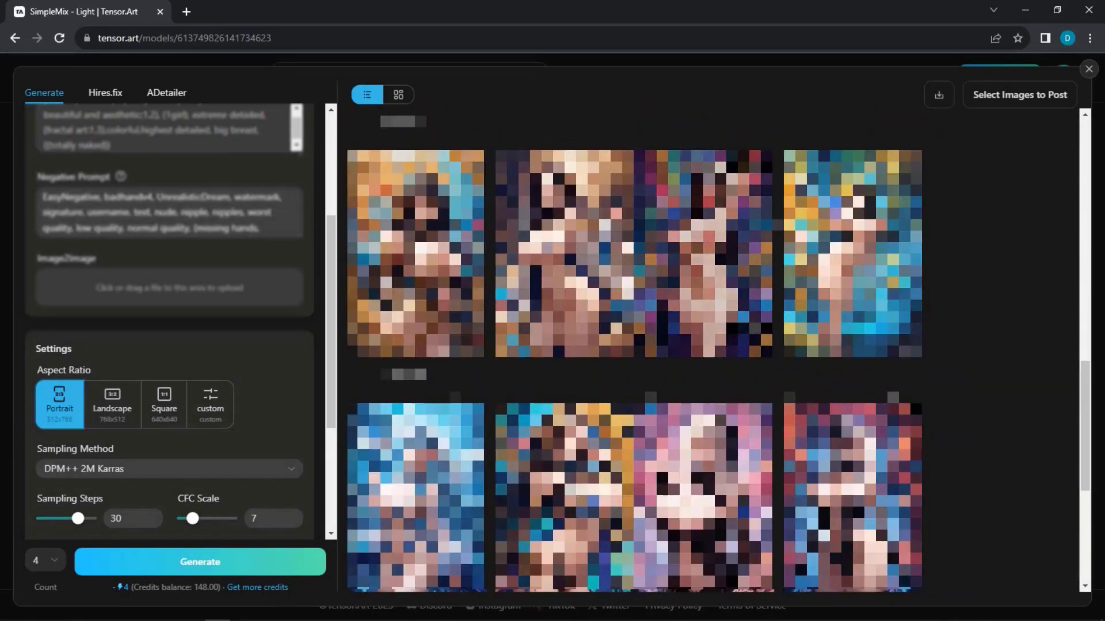
mouse_move(709, 164)
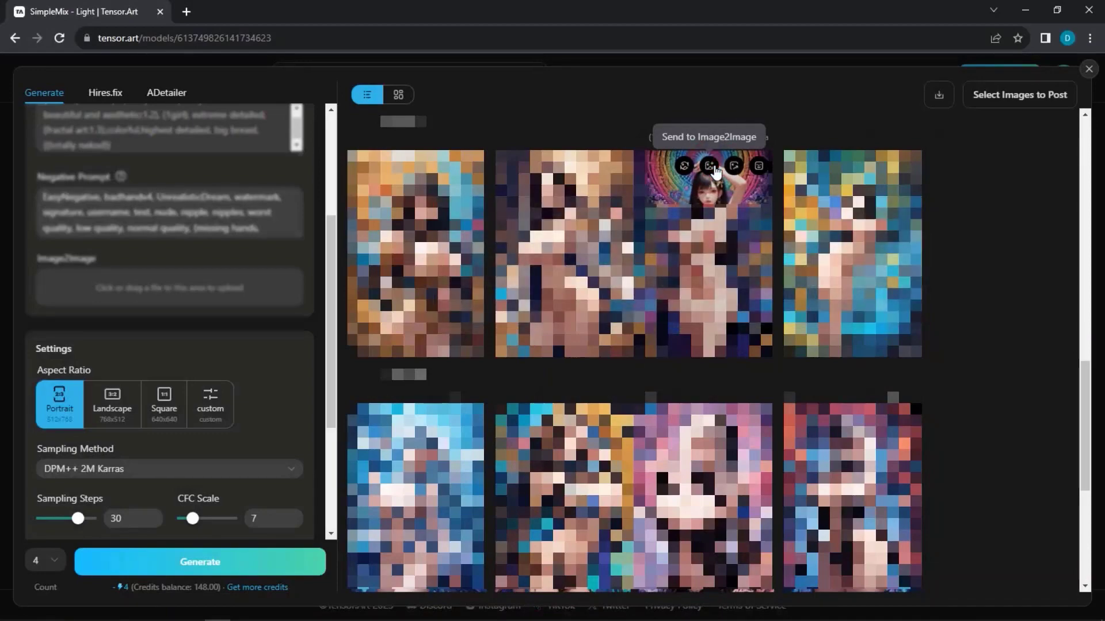
- Send an anime result to Image2Image, set denoising strength to 0.91, and generate four images
left_click(710, 166)
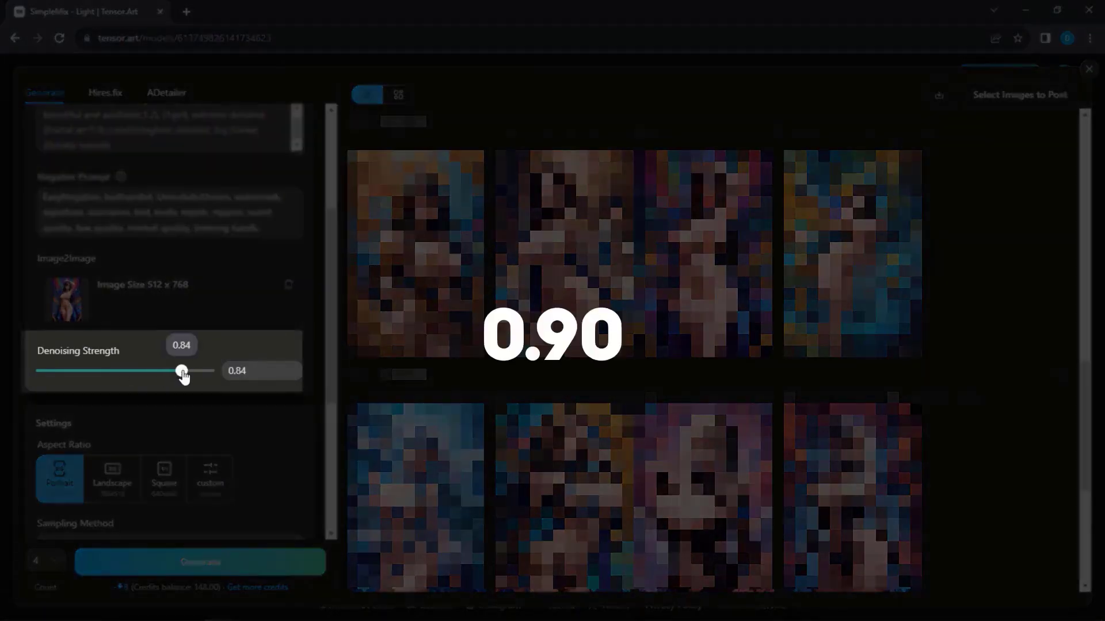
left_click_drag(187, 375, 195, 378)
left_click(239, 570)
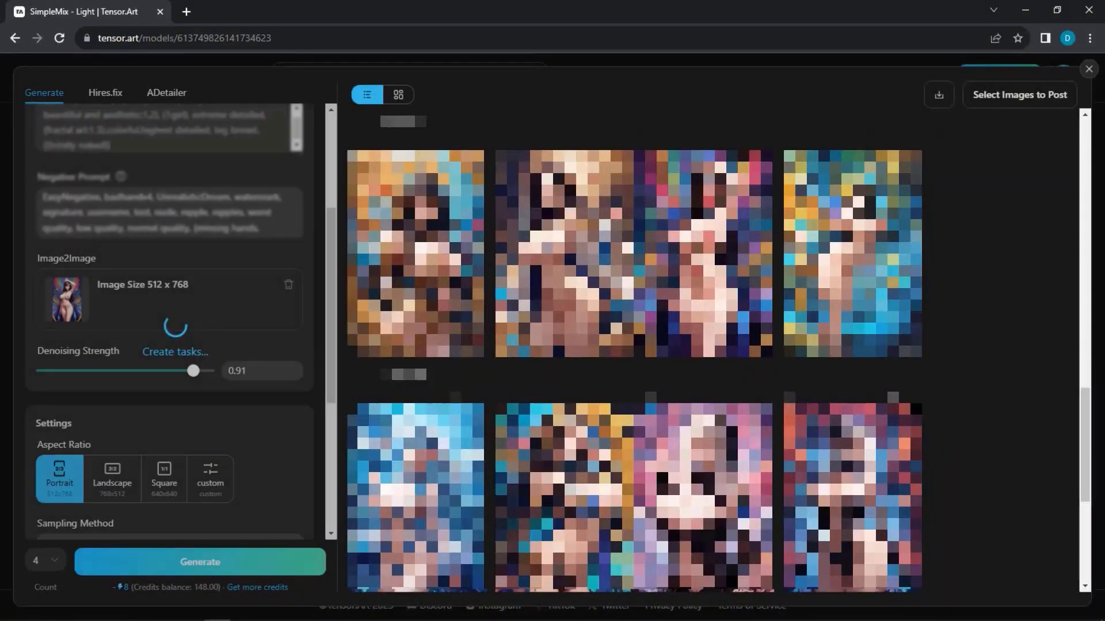